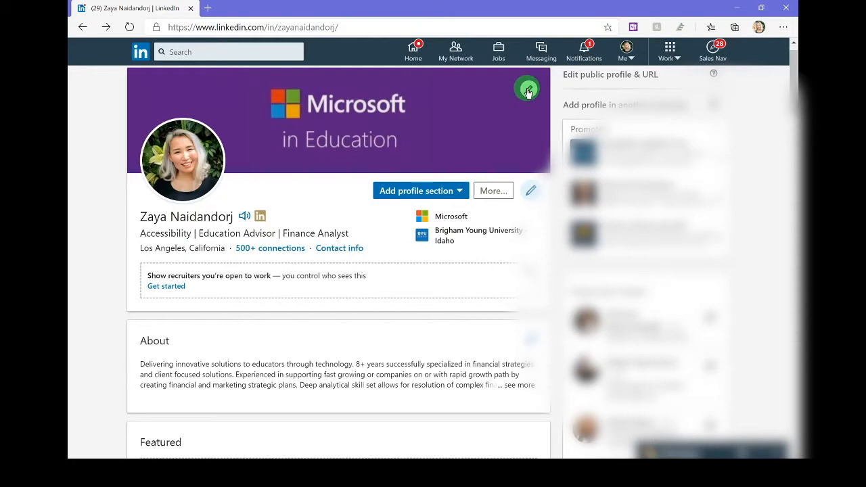
- Open the profile's background photo settings, browse the replacement images offered for supporting a cause, and close the background picker
{"action": "left_click", "coordinate": [528, 91]}
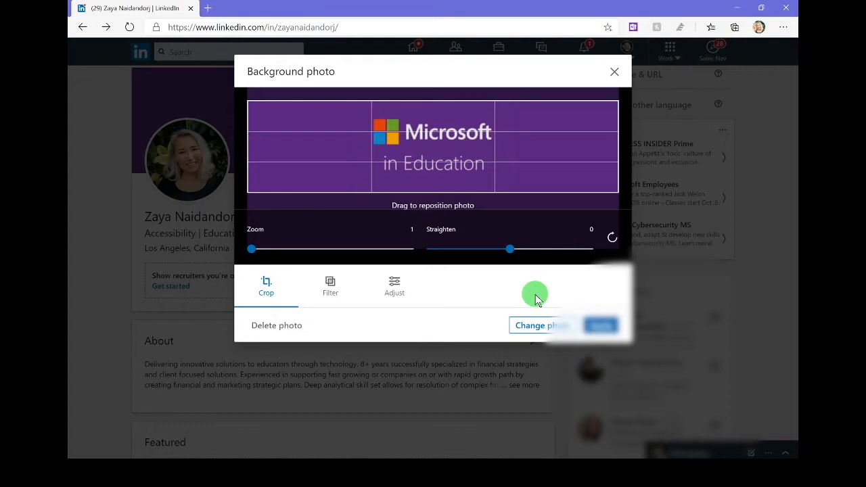
{"action": "left_click", "coordinate": [535, 329]}
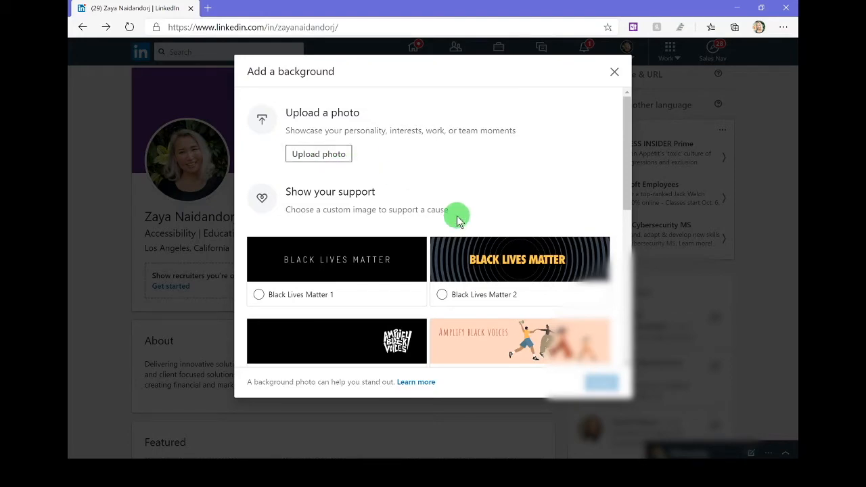
{"action": "scroll", "coordinate": [457, 216], "scroll_direction": "down", "scroll_amount": 2}
{"action": "scroll", "coordinate": [457, 216], "scroll_direction": "down", "scroll_amount": 2}
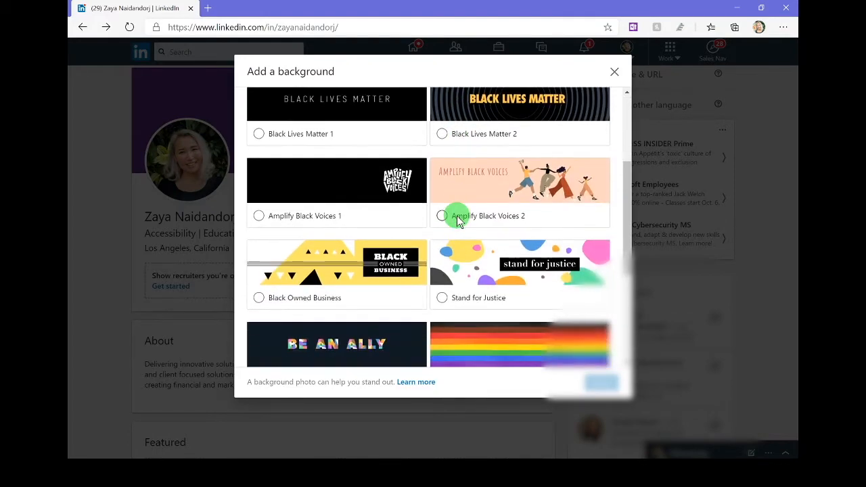
{"action": "scroll", "coordinate": [457, 216], "scroll_direction": "down", "scroll_amount": 2}
{"action": "scroll", "coordinate": [456, 216], "scroll_direction": "down", "scroll_amount": 2}
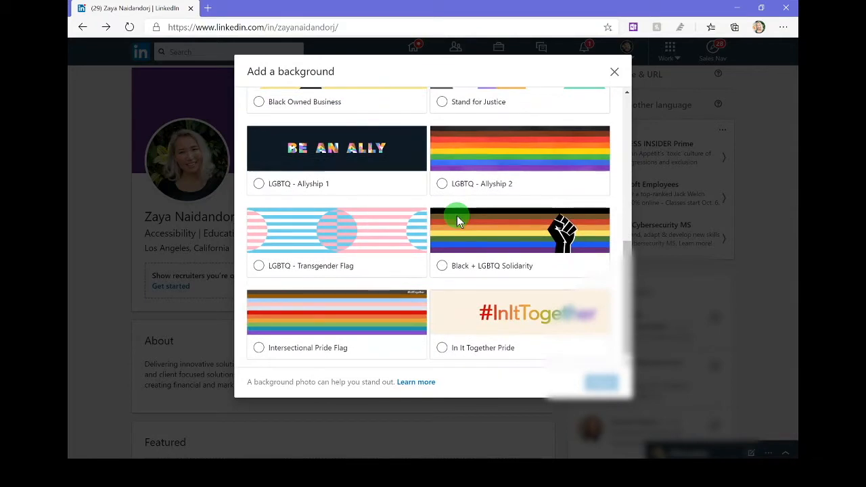
{"action": "scroll", "coordinate": [486, 306], "scroll_direction": "down", "scroll_amount": 1}
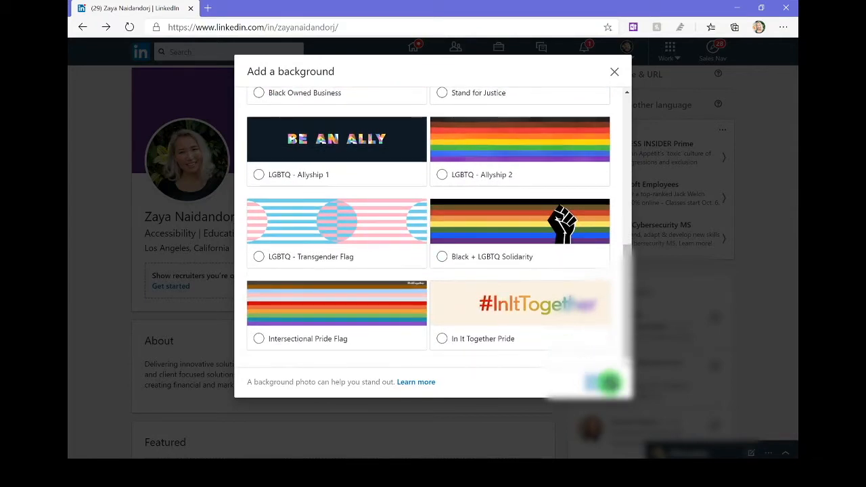
{"action": "left_click", "coordinate": [614, 72]}
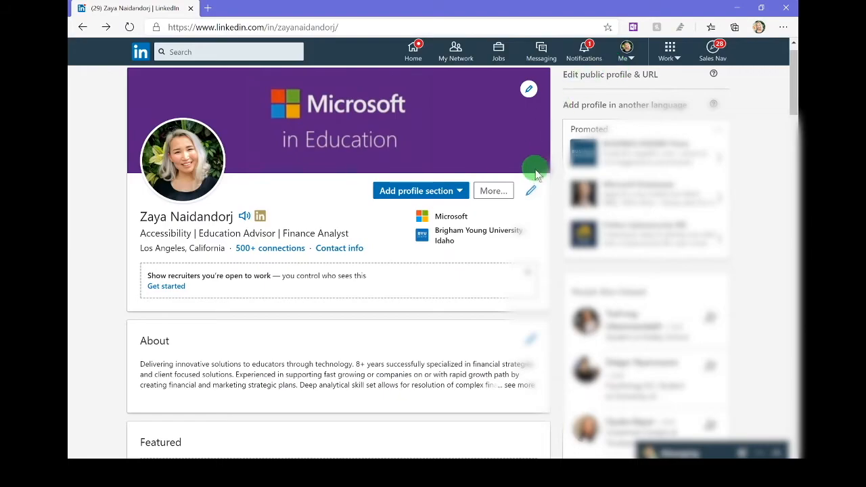
- Open the profile photo from the intro editor, review who can see it, and apply the photo settings
{"action": "left_click", "coordinate": [532, 193]}
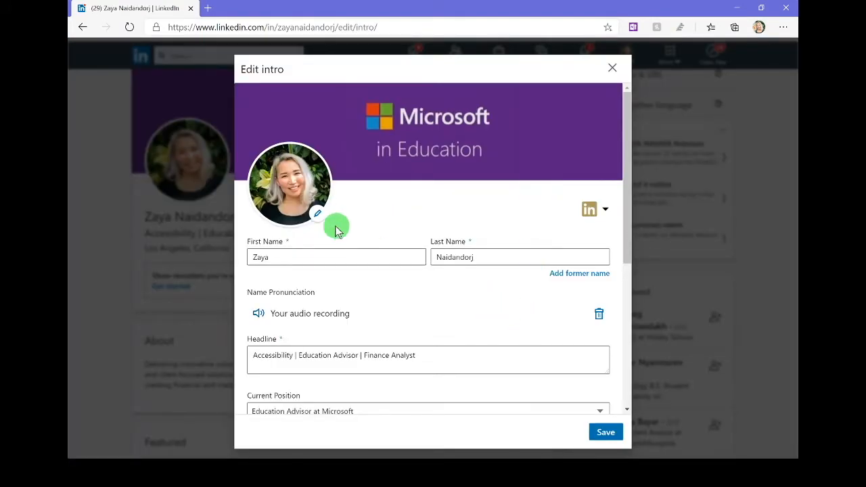
{"action": "left_click", "coordinate": [319, 215]}
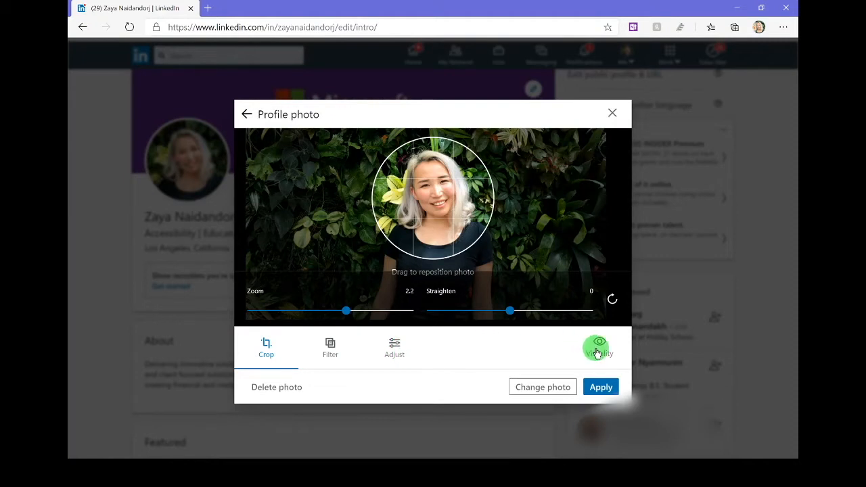
{"action": "left_click", "coordinate": [598, 353]}
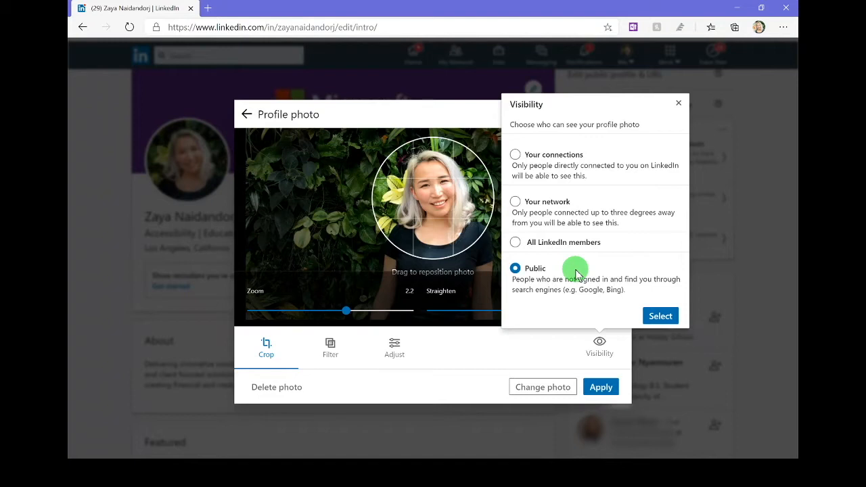
{"action": "left_click", "coordinate": [539, 358]}
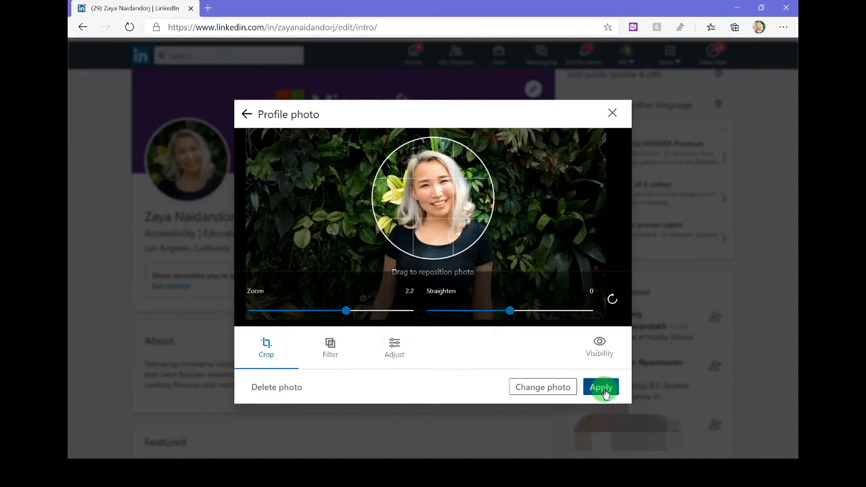
{"action": "left_click", "coordinate": [605, 391]}
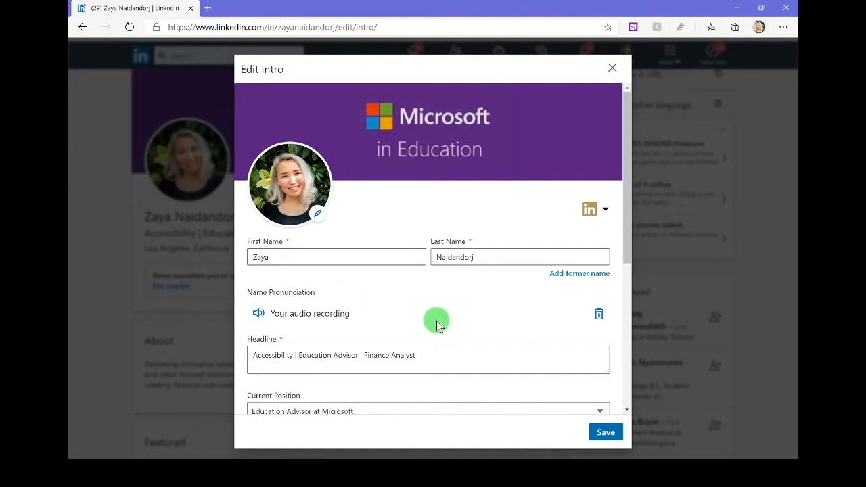
- Review the headline, current position and education fields of the intro, switching the display of education off and back on
{"action": "scroll", "coordinate": [437, 321], "scroll_direction": "down", "scroll_amount": 2}
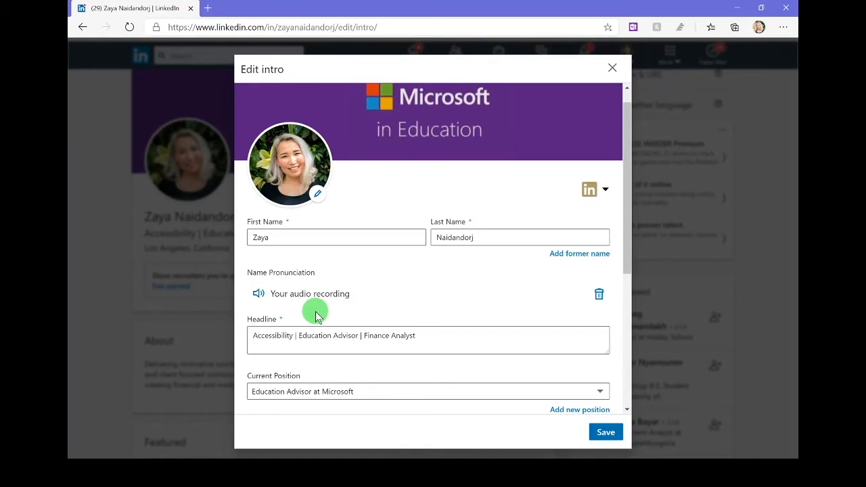
{"action": "scroll", "coordinate": [316, 317], "scroll_direction": "down", "scroll_amount": 2}
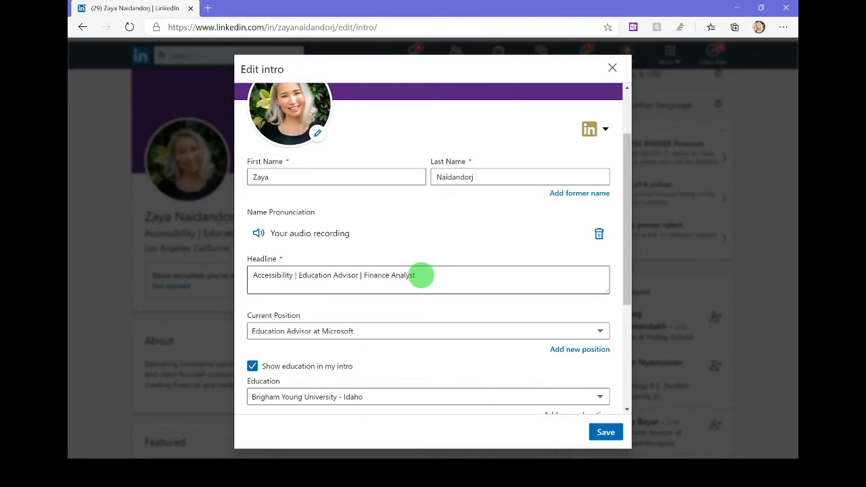
{"action": "left_click", "coordinate": [464, 277]}
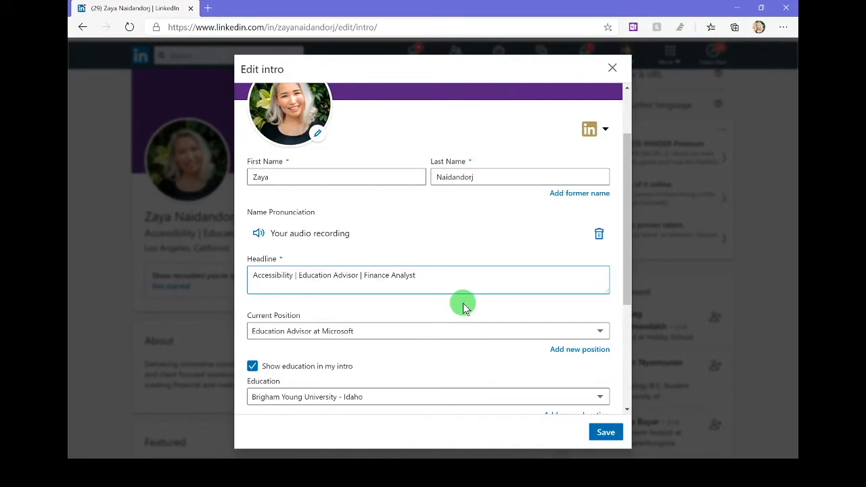
{"action": "scroll", "coordinate": [464, 306], "scroll_direction": "down", "scroll_amount": 1}
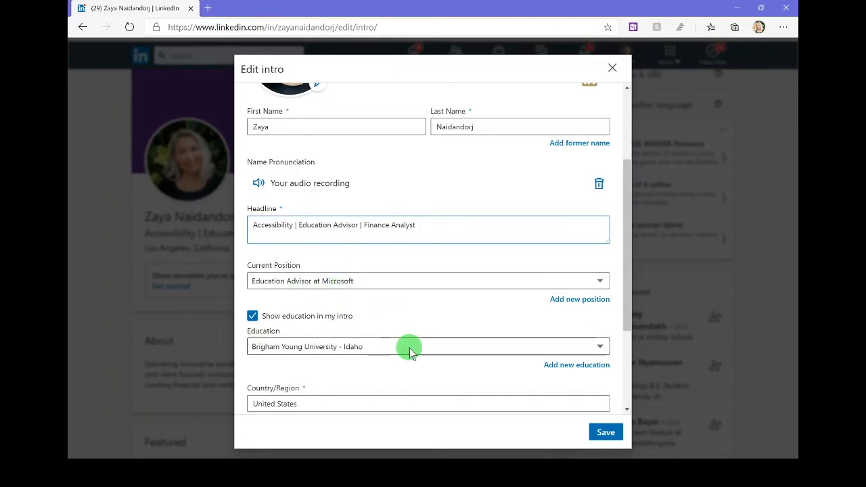
{"action": "scroll", "coordinate": [410, 352], "scroll_direction": "down", "scroll_amount": 1}
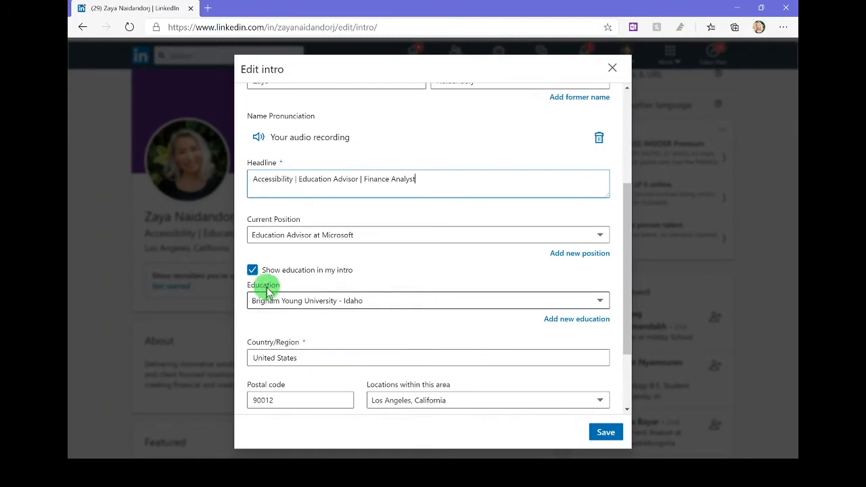
{"action": "left_click", "coordinate": [253, 272]}
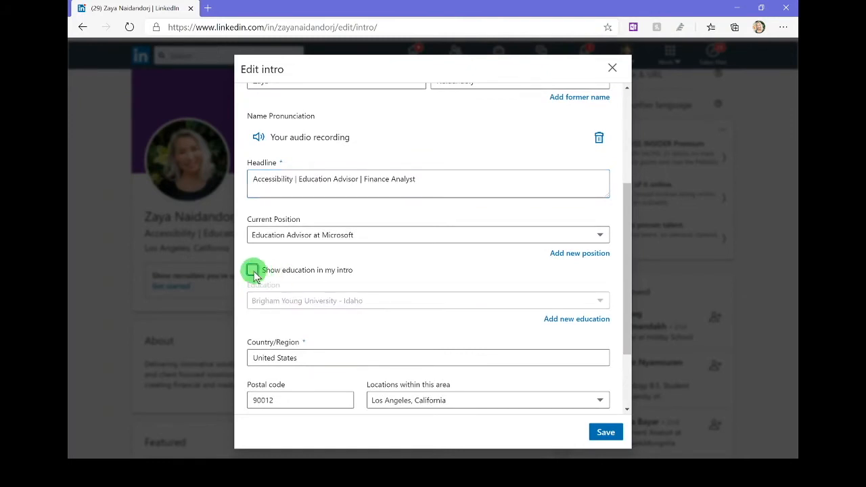
{"action": "left_click", "coordinate": [253, 272]}
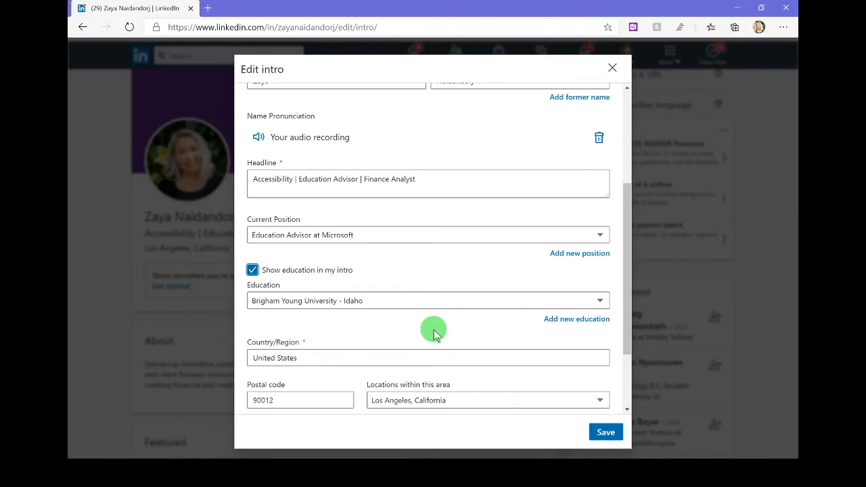
- Browse the full list of industries, keep Education Management as the industry, and save the intro
{"action": "scroll", "coordinate": [434, 330], "scroll_direction": "down", "scroll_amount": 1}
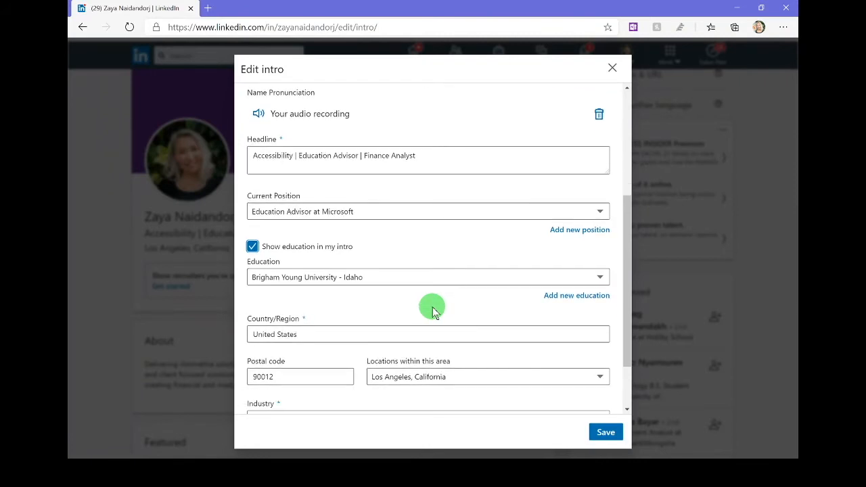
{"action": "scroll", "coordinate": [433, 306], "scroll_direction": "down", "scroll_amount": 3}
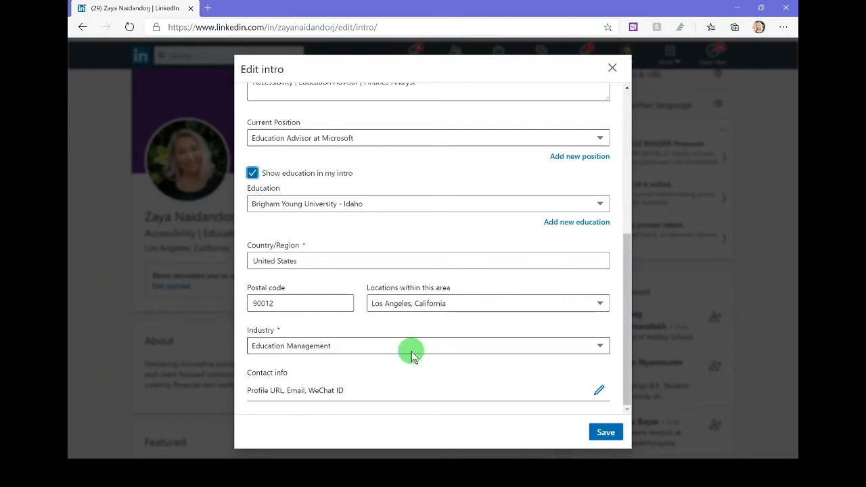
{"action": "left_click", "coordinate": [601, 350]}
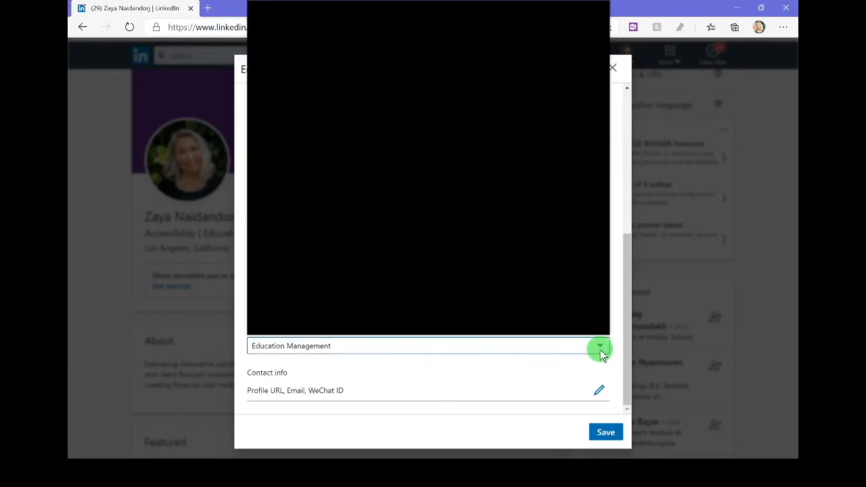
{"action": "scroll", "coordinate": [513, 221], "scroll_direction": "up", "scroll_amount": 4}
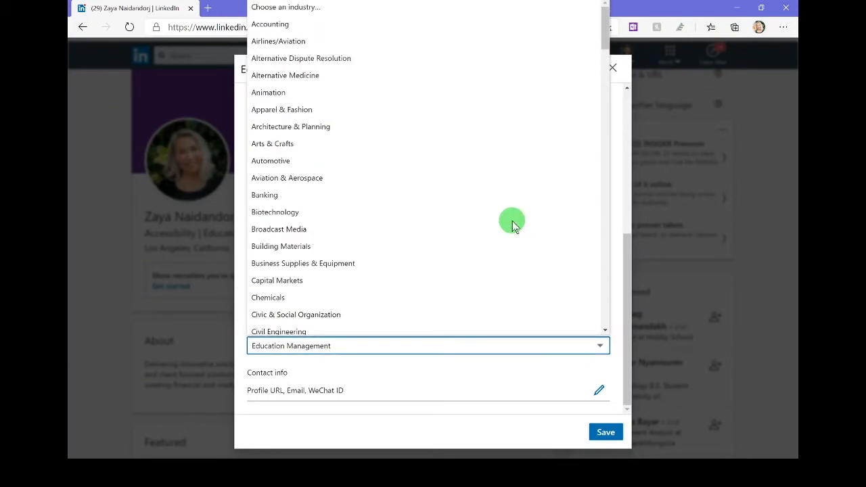
{"action": "scroll", "coordinate": [512, 221], "scroll_direction": "down", "scroll_amount": 5}
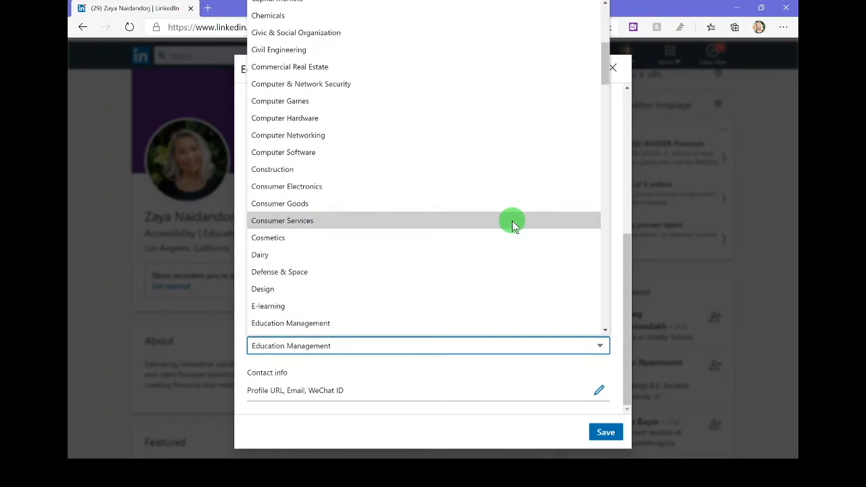
{"action": "scroll", "coordinate": [512, 221], "scroll_direction": "down", "scroll_amount": 3}
{"action": "scroll", "coordinate": [513, 221], "scroll_direction": "down", "scroll_amount": 10}
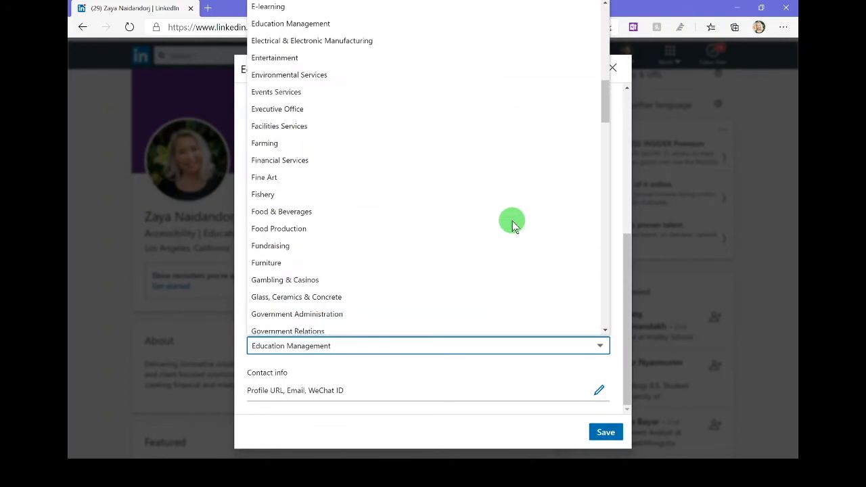
{"action": "scroll", "coordinate": [513, 221], "scroll_direction": "down", "scroll_amount": 8}
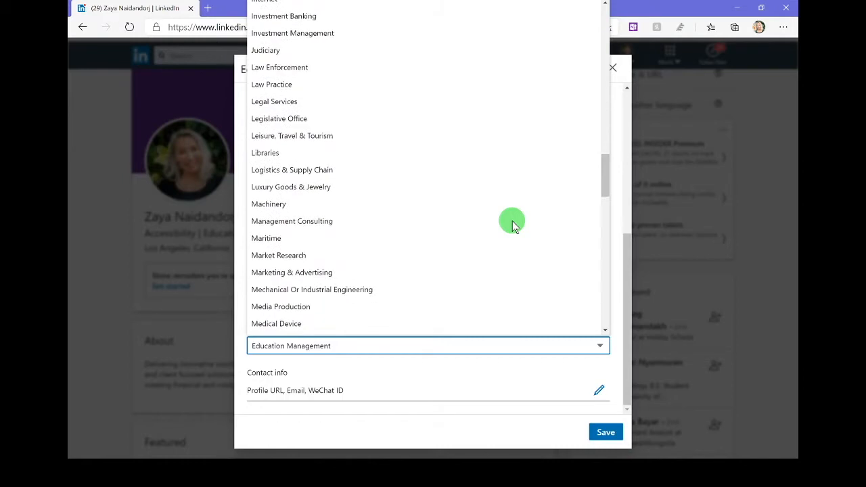
{"action": "scroll", "coordinate": [513, 221], "scroll_direction": "down", "scroll_amount": 10}
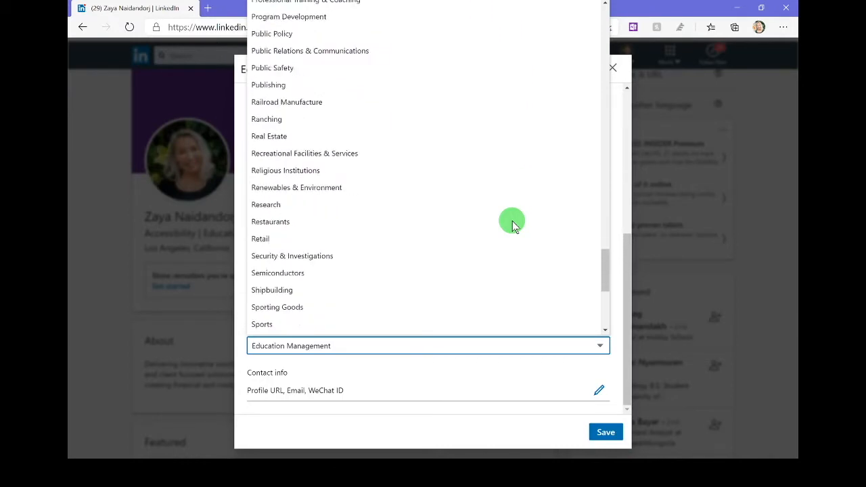
{"action": "scroll", "coordinate": [512, 221], "scroll_direction": "down", "scroll_amount": 2}
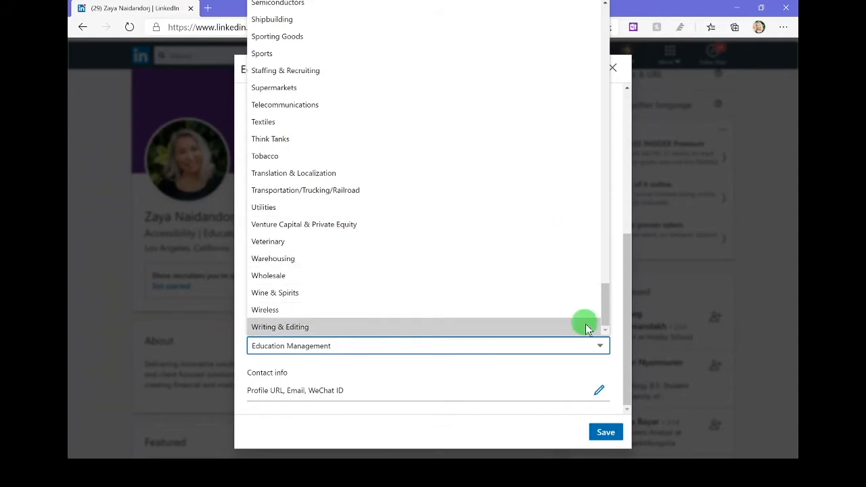
{"action": "left_click", "coordinate": [613, 364]}
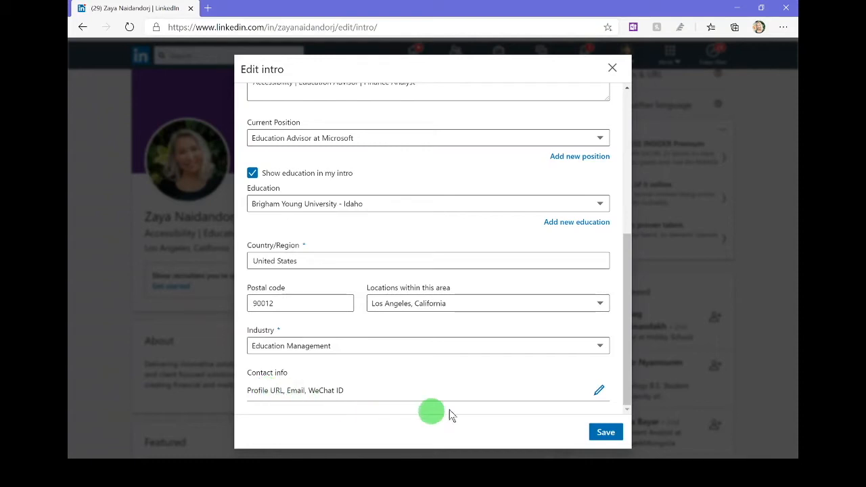
{"action": "left_click", "coordinate": [603, 434]}
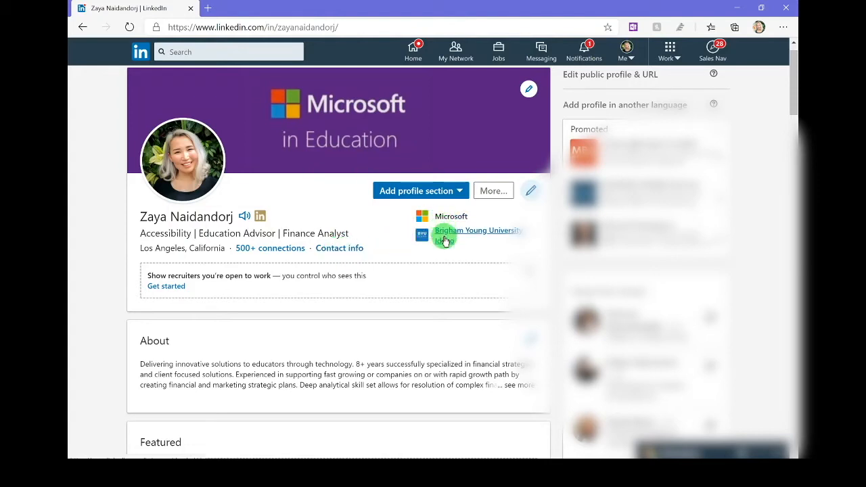
- Open the summary in the profile's About section for editing and save it
{"action": "scroll", "coordinate": [499, 301], "scroll_direction": "down", "scroll_amount": 1}
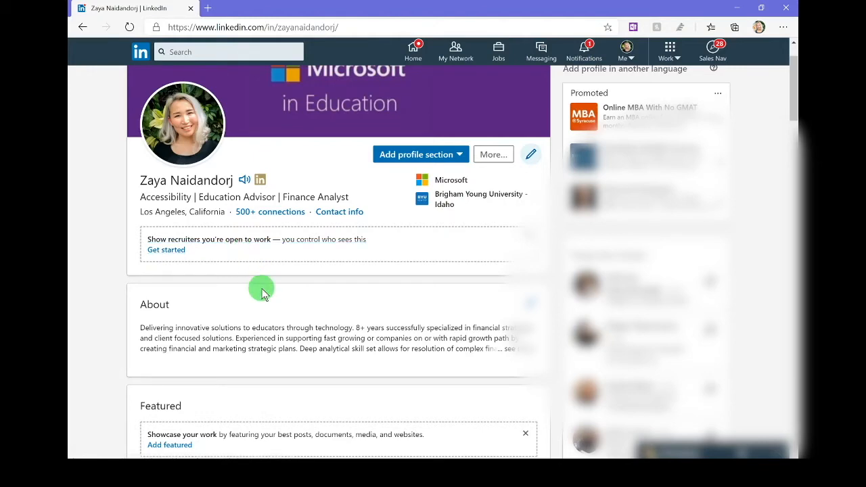
{"action": "scroll", "coordinate": [262, 291], "scroll_direction": "down", "scroll_amount": 1}
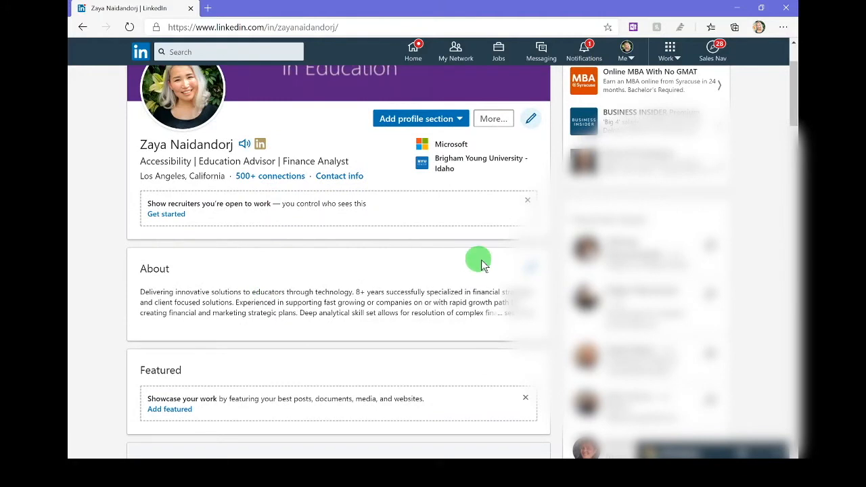
{"action": "left_click", "coordinate": [528, 267]}
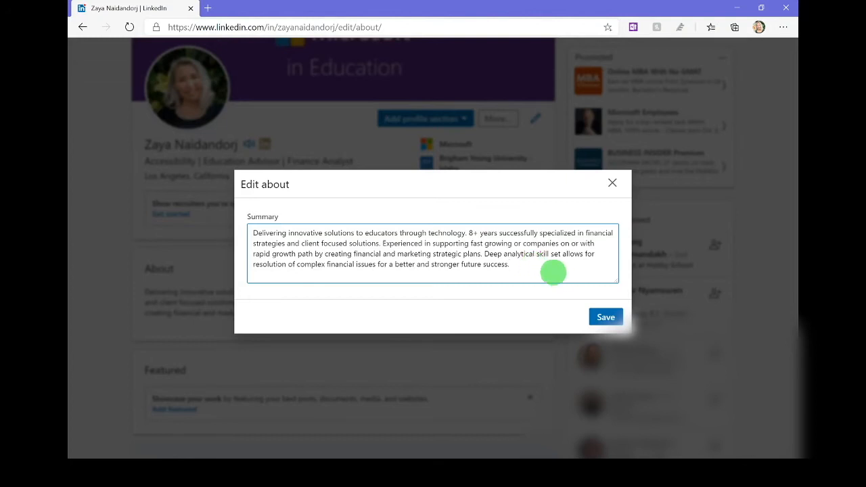
{"action": "left_click", "coordinate": [598, 323]}
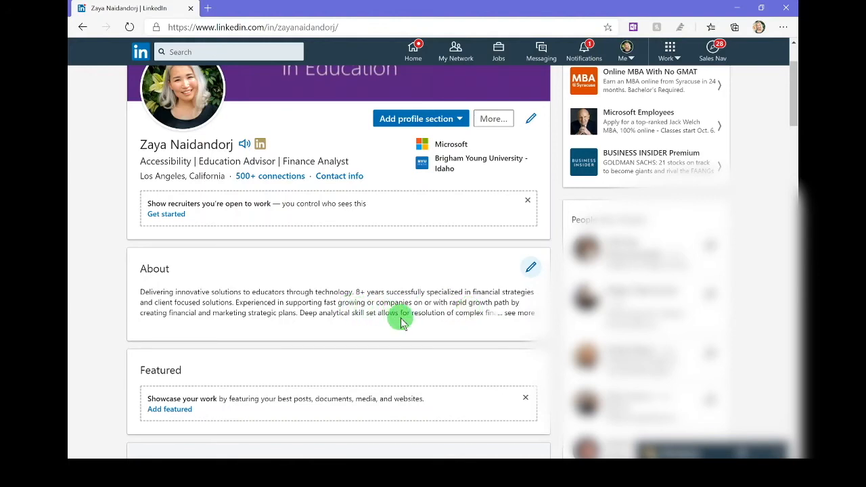
- Open a new entry form in the Experience section, review its fields from title to description, and close it without saving
{"action": "scroll", "coordinate": [490, 277], "scroll_direction": "down", "scroll_amount": 5}
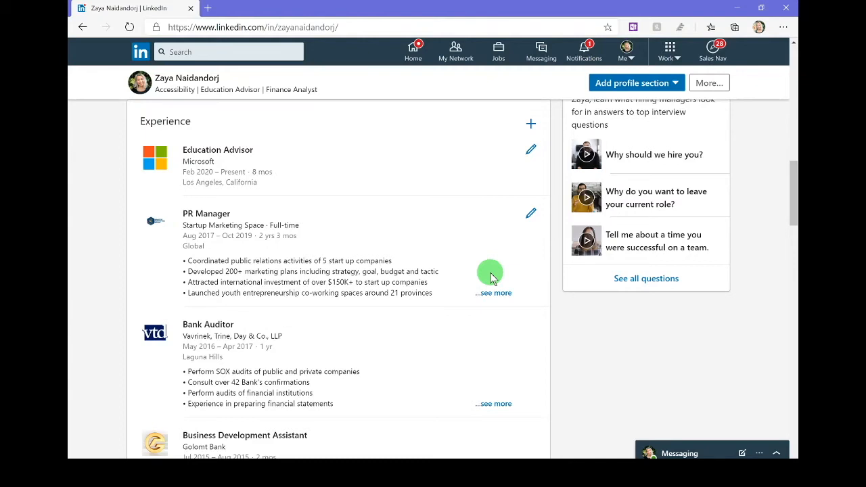
{"action": "scroll", "coordinate": [491, 276], "scroll_direction": "down", "scroll_amount": 1}
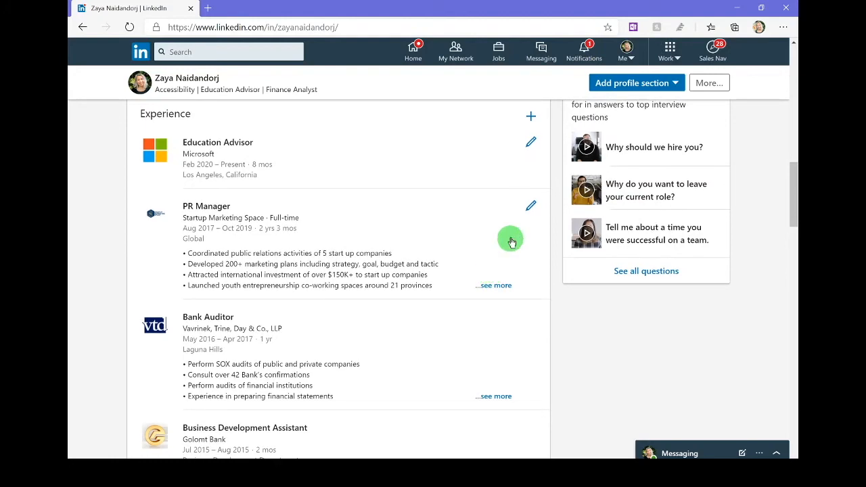
{"action": "left_click", "coordinate": [531, 119]}
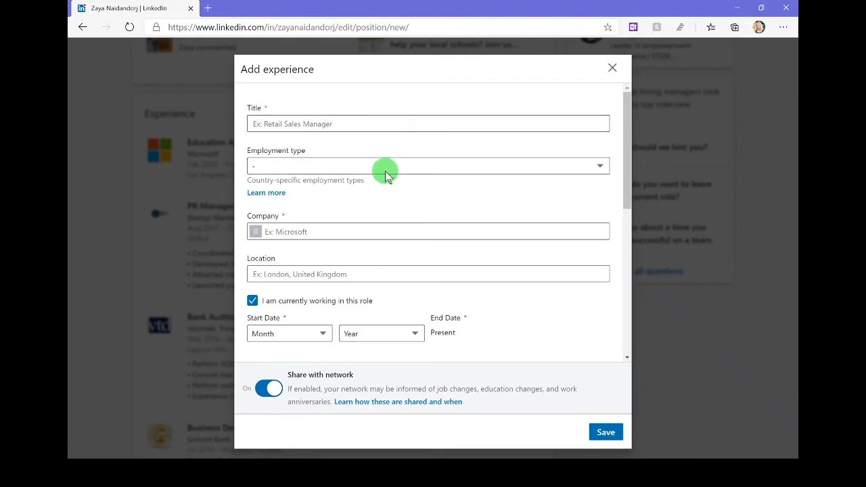
{"action": "left_click", "coordinate": [395, 235]}
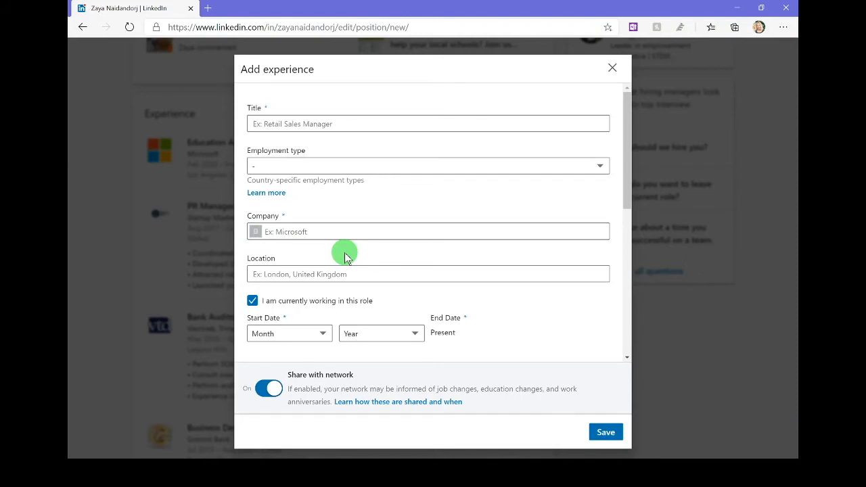
{"action": "scroll", "coordinate": [345, 254], "scroll_direction": "down", "scroll_amount": 2}
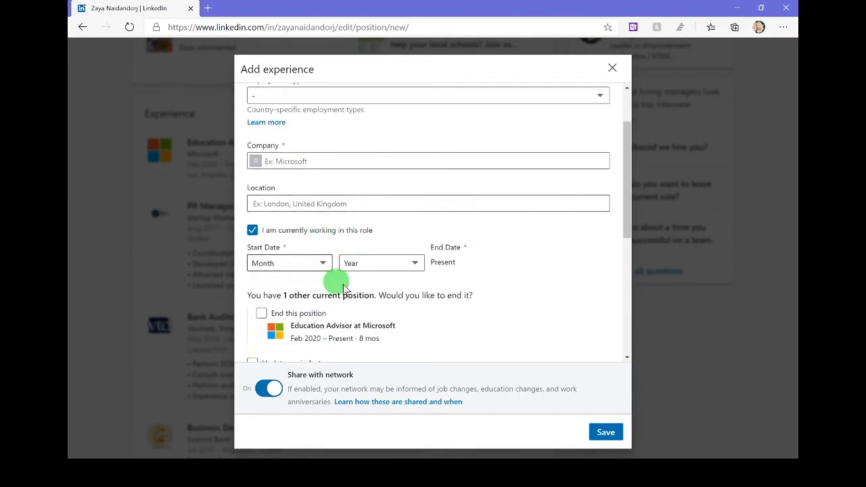
{"action": "scroll", "coordinate": [375, 296], "scroll_direction": "down", "scroll_amount": 3}
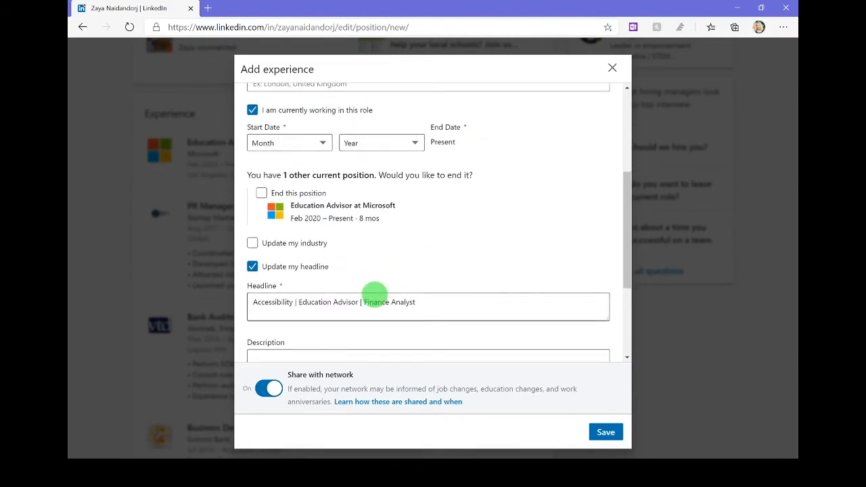
{"action": "scroll", "coordinate": [374, 295], "scroll_direction": "down", "scroll_amount": 3}
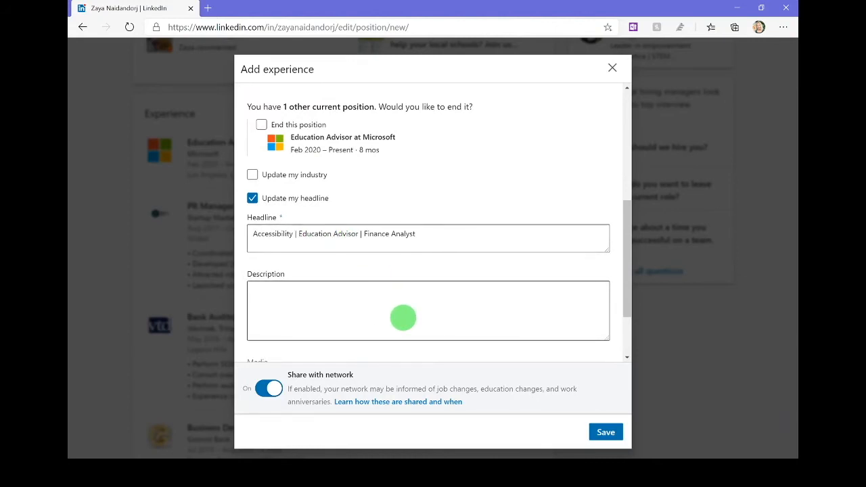
{"action": "left_click", "coordinate": [613, 70]}
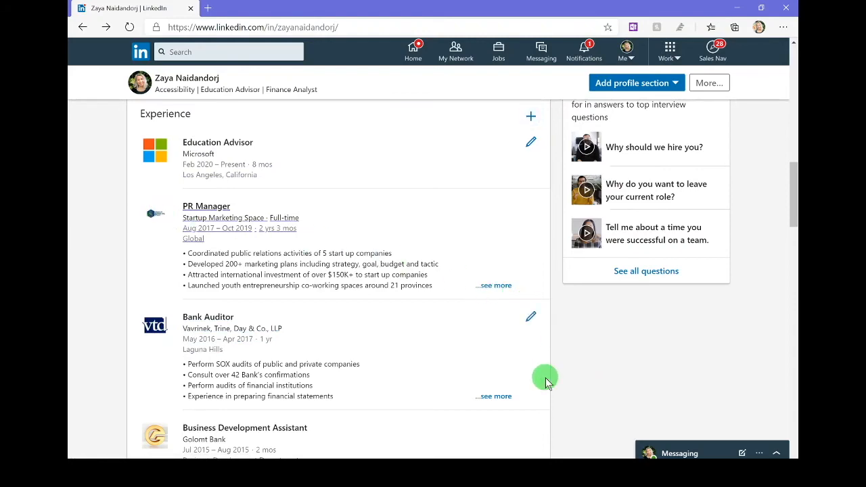
- Open a new entry form in the Education section, review its fields down to media, and close it without saving
{"action": "scroll", "coordinate": [546, 381], "scroll_direction": "down", "scroll_amount": 8}
{"action": "scroll", "coordinate": [547, 381], "scroll_direction": "down", "scroll_amount": 1}
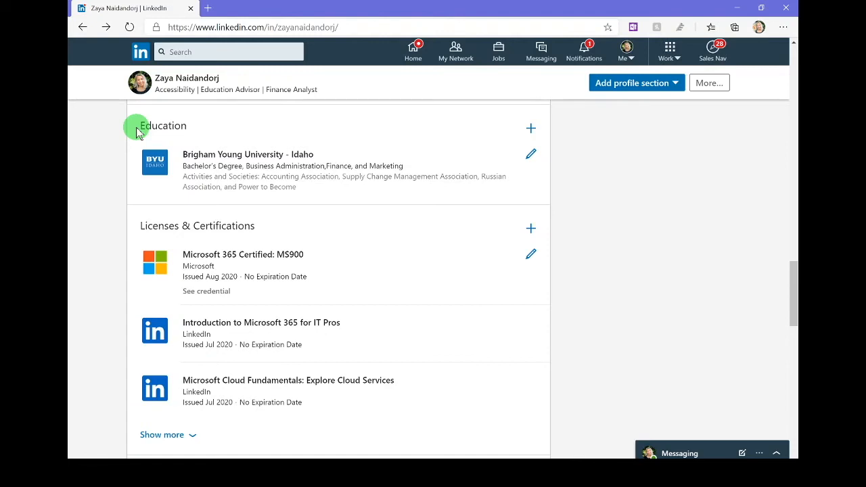
{"action": "left_click", "coordinate": [532, 132]}
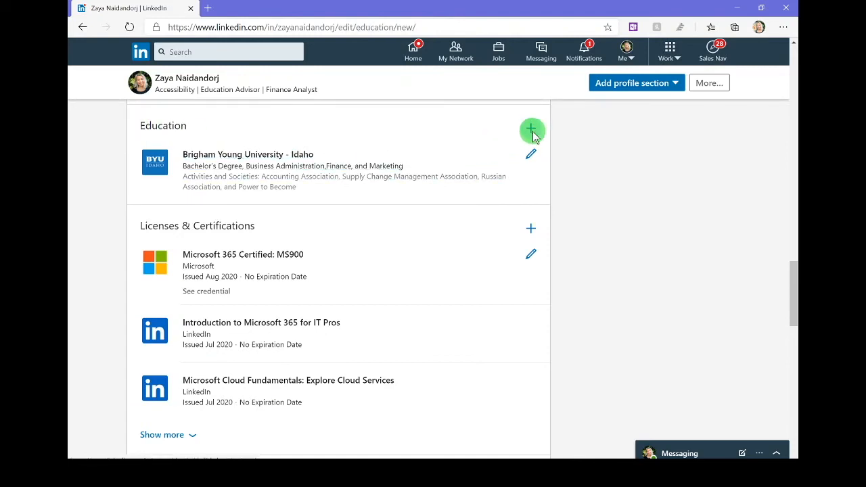
{"action": "scroll", "coordinate": [525, 279], "scroll_direction": "down", "scroll_amount": 5}
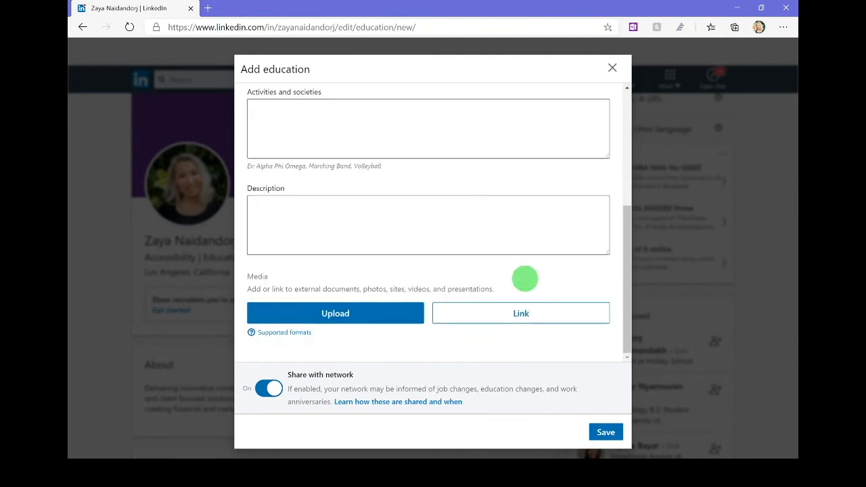
{"action": "scroll", "coordinate": [525, 279], "scroll_direction": "up", "scroll_amount": 5}
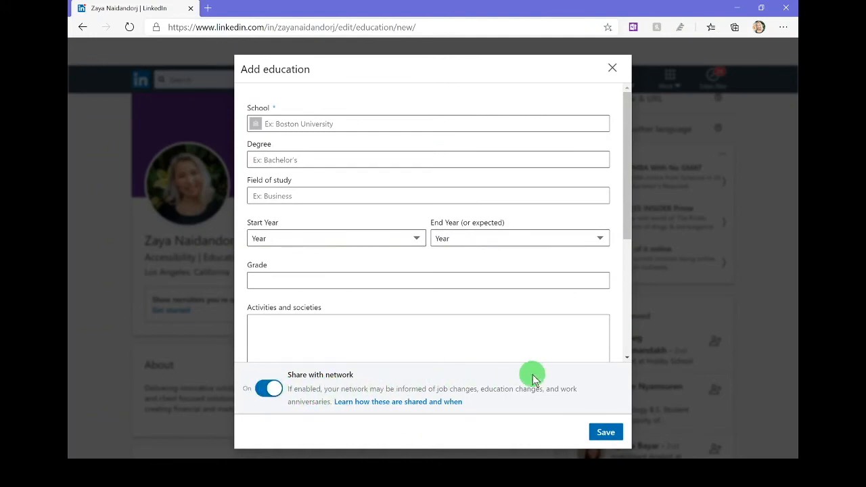
{"action": "left_click", "coordinate": [613, 68]}
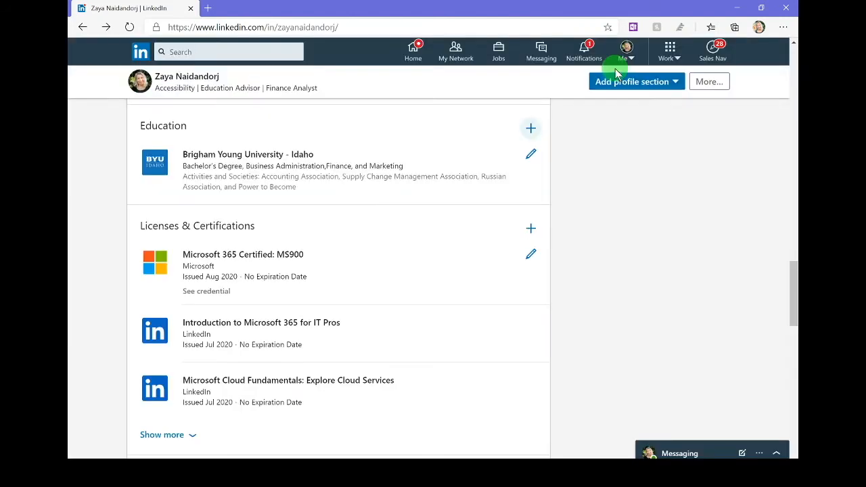
- Open a new Licenses & Certifications entry, review the name, issuing organization and credential fields, and discard it
{"action": "scroll", "coordinate": [506, 318], "scroll_direction": "down", "scroll_amount": 1}
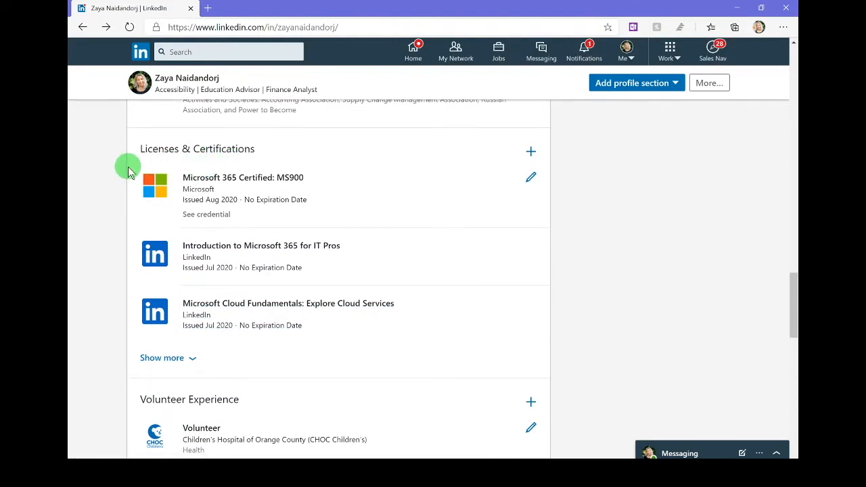
{"action": "scroll", "coordinate": [128, 170], "scroll_direction": "down", "scroll_amount": 1}
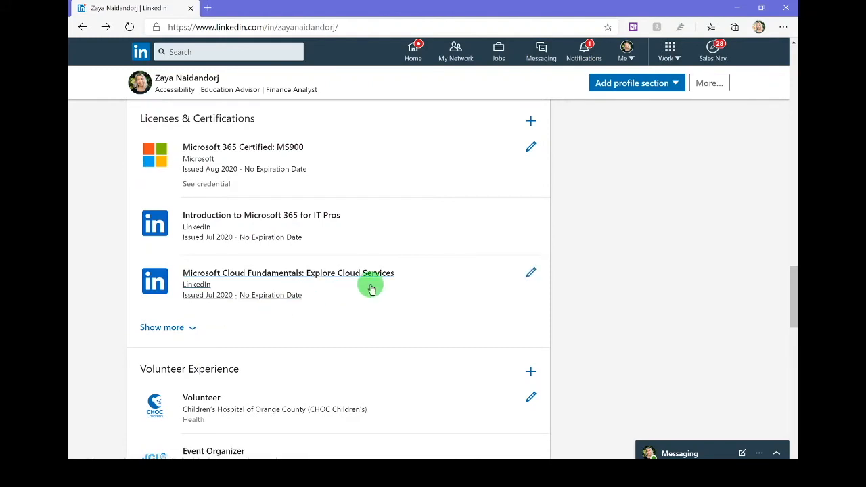
{"action": "left_click", "coordinate": [532, 123]}
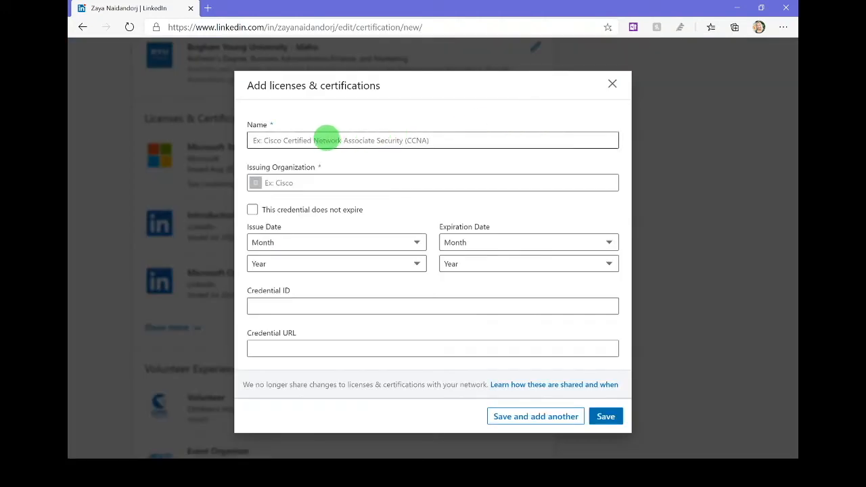
{"action": "left_click", "coordinate": [325, 140]}
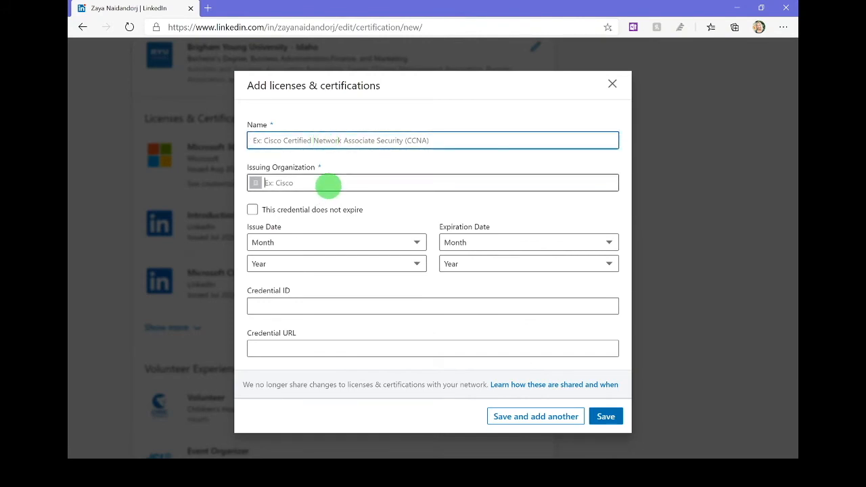
{"action": "left_click", "coordinate": [327, 187]}
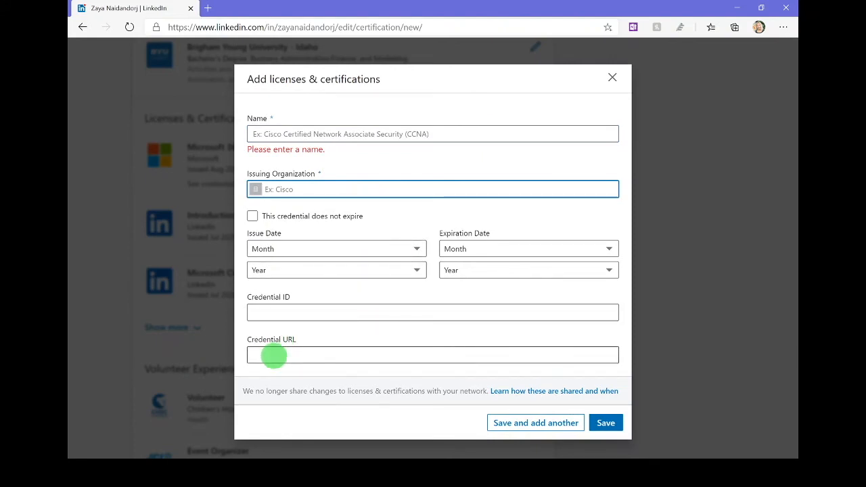
{"action": "left_click", "coordinate": [278, 315]}
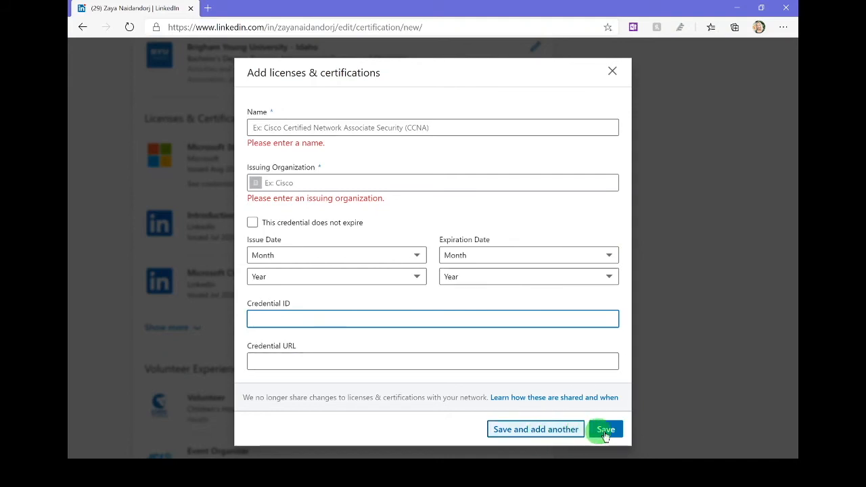
{"action": "left_click", "coordinate": [612, 71]}
{"action": "left_click", "coordinate": [494, 218]}
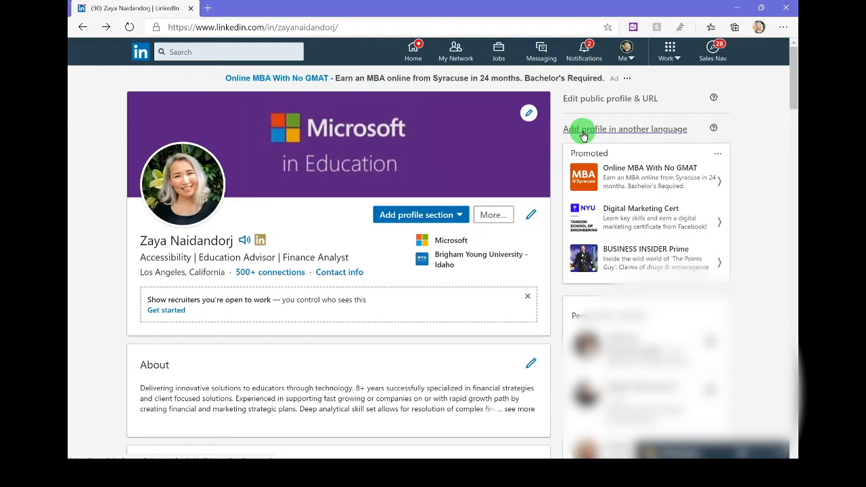
- Start adding the profile in another language, choose Korean to review the name and headline fields, and close without creating it
{"action": "left_click", "coordinate": [583, 135]}
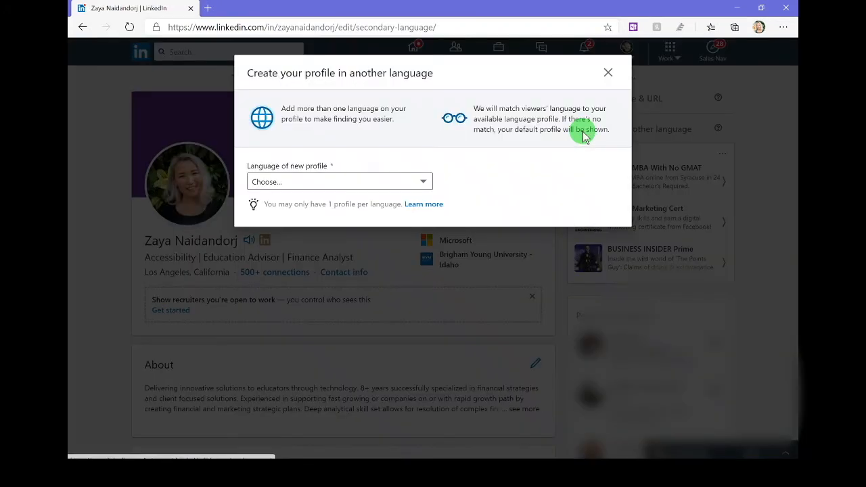
{"action": "left_click", "coordinate": [422, 182]}
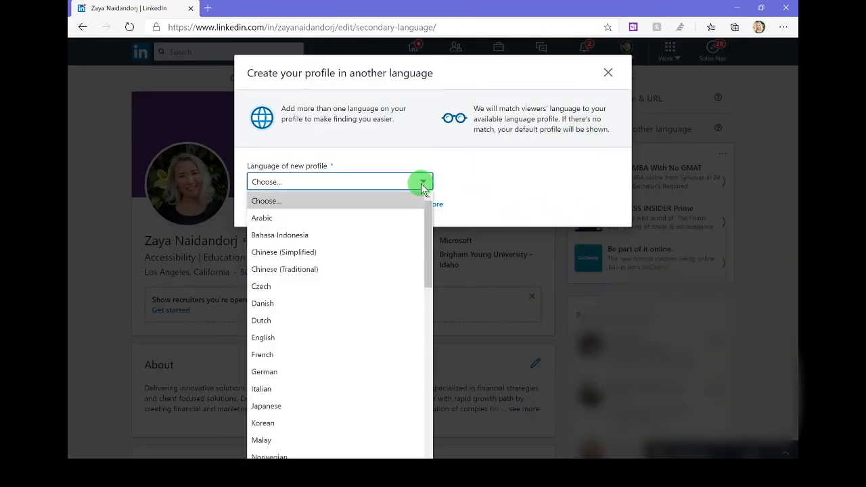
{"action": "left_click", "coordinate": [365, 424]}
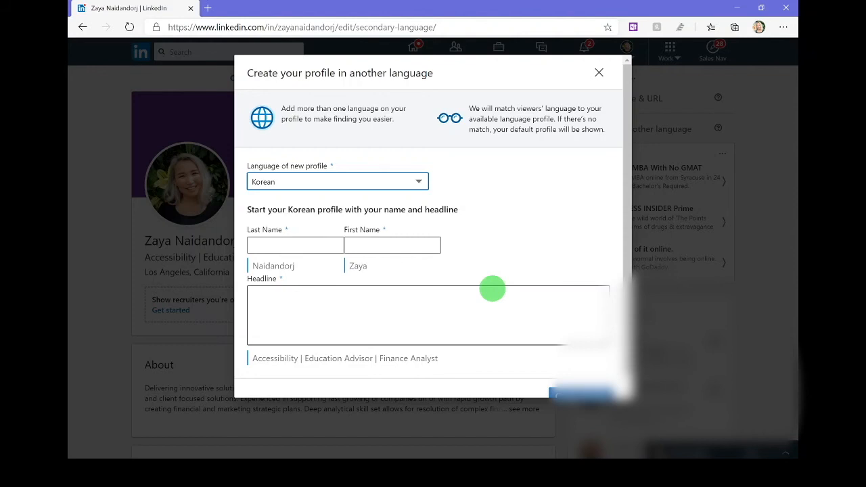
{"action": "scroll", "coordinate": [492, 289], "scroll_direction": "down", "scroll_amount": 1}
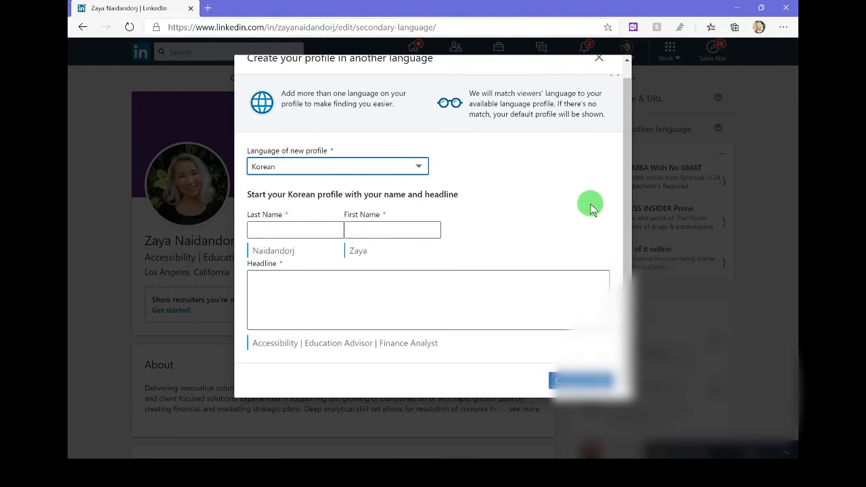
{"action": "scroll", "coordinate": [592, 208], "scroll_direction": "up", "scroll_amount": 1}
{"action": "left_click", "coordinate": [602, 74]}
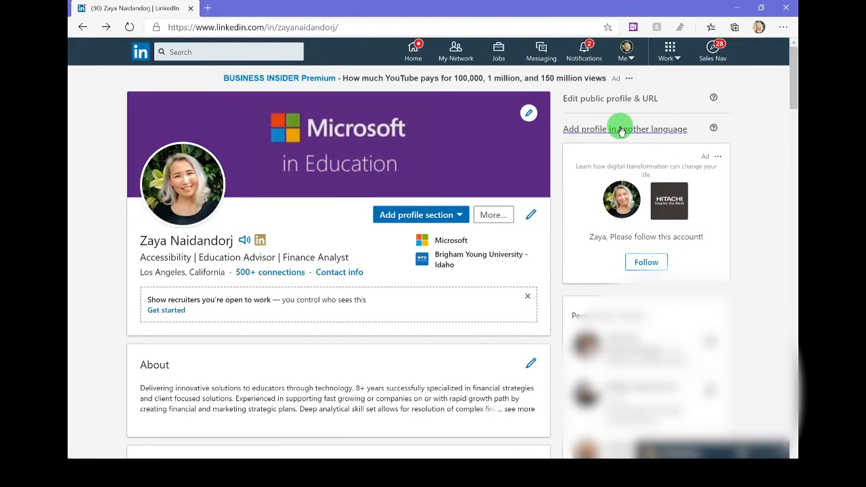
- Open the public profile settings, edit the custom URL made of the member's name, and save it
{"action": "left_click", "coordinate": [590, 101]}
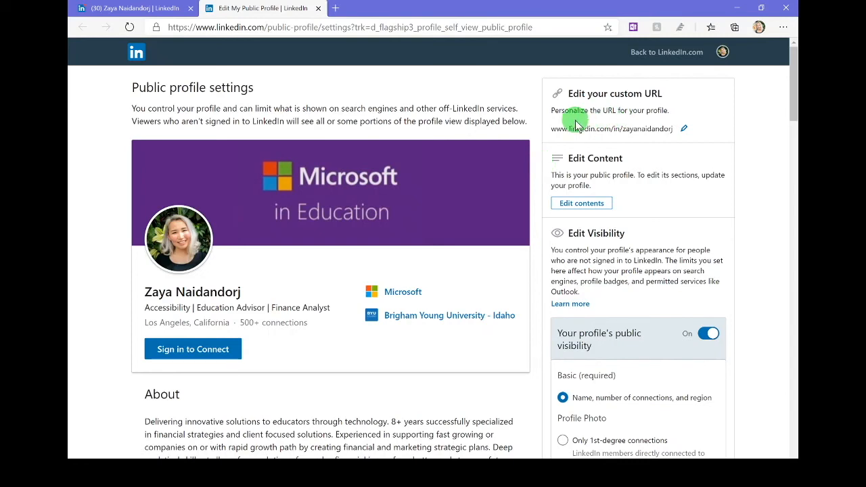
{"action": "left_click", "coordinate": [683, 131]}
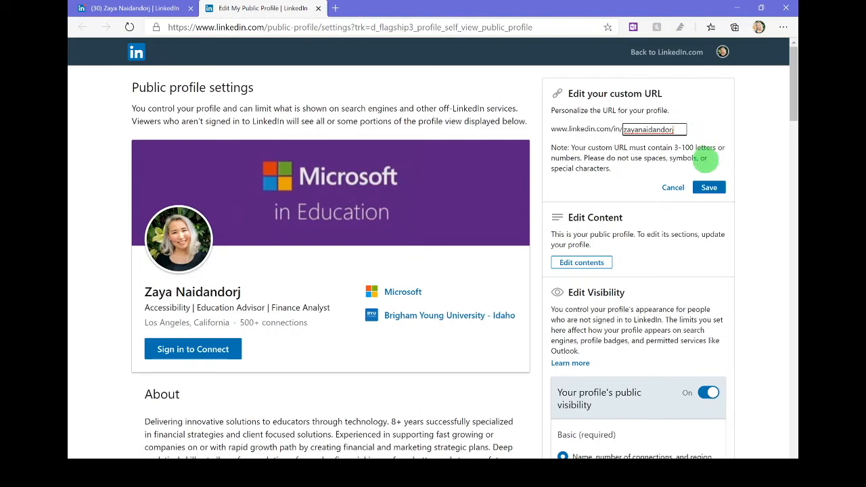
{"action": "left_click", "coordinate": [710, 187]}
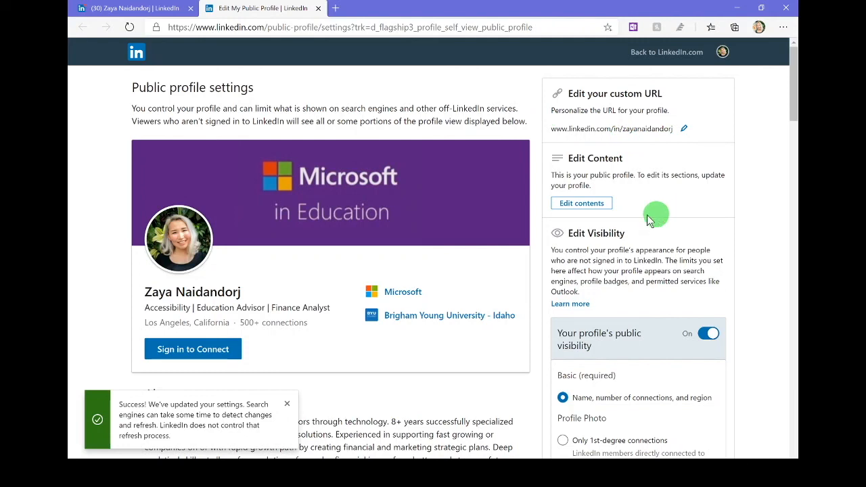
- Review the public visibility options for the profile photo and sections, hiding Past Experience and showing it again
{"action": "scroll", "coordinate": [555, 276], "scroll_direction": "down", "scroll_amount": 2}
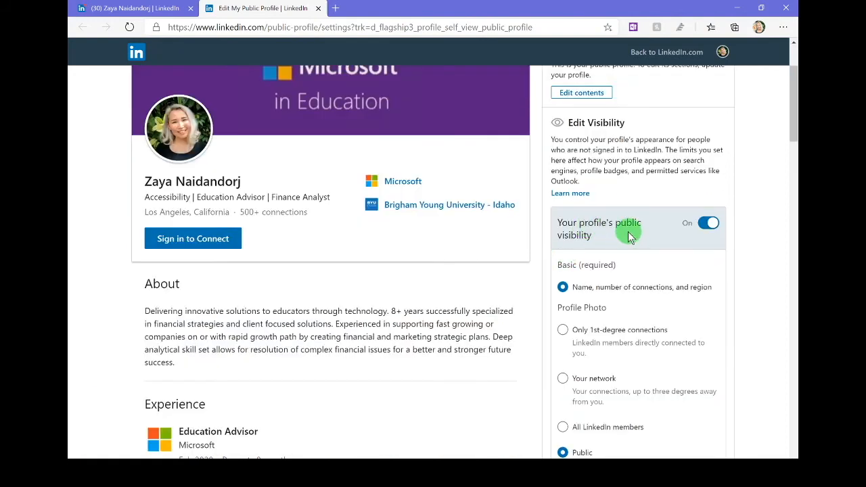
{"action": "scroll", "coordinate": [548, 264], "scroll_direction": "down", "scroll_amount": 2}
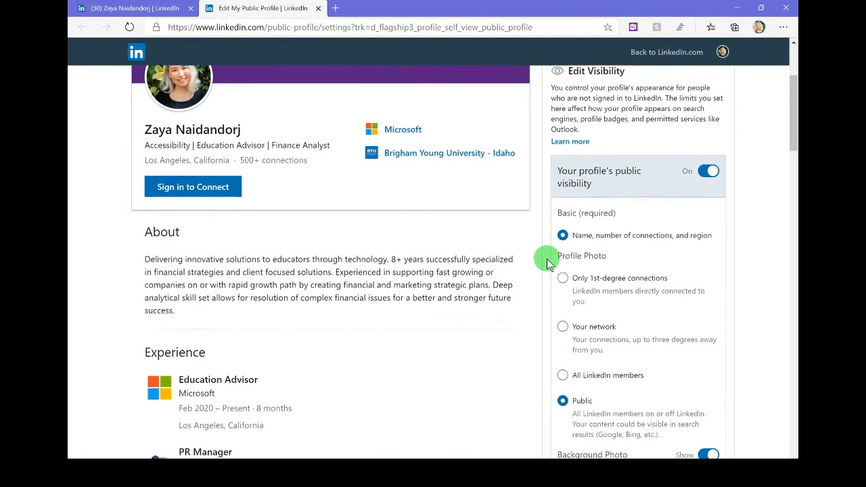
{"action": "scroll", "coordinate": [549, 264], "scroll_direction": "up", "scroll_amount": 1}
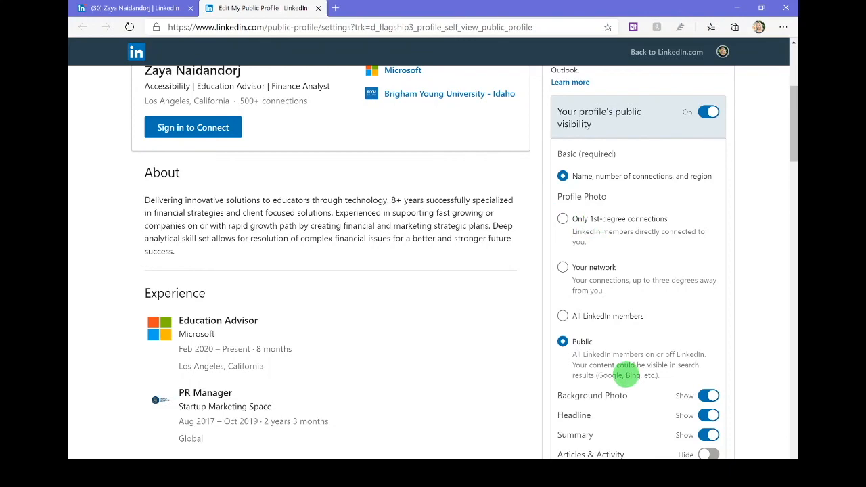
{"action": "scroll", "coordinate": [626, 368], "scroll_direction": "down", "scroll_amount": 3}
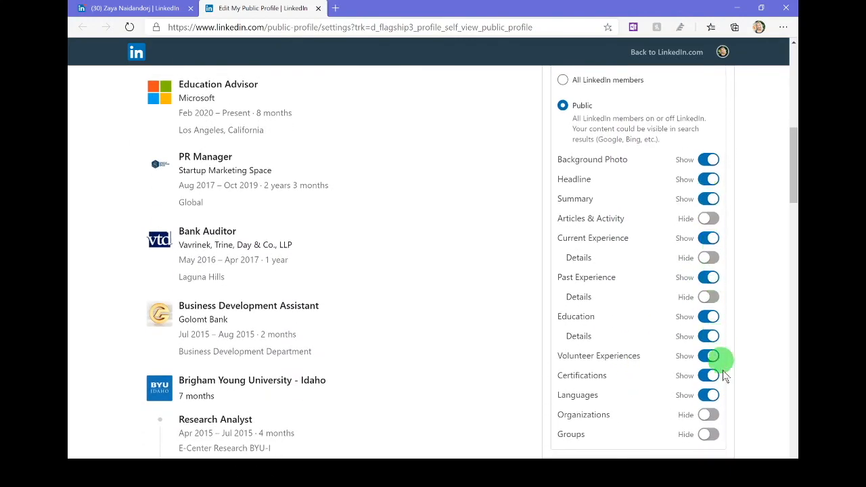
{"action": "scroll", "coordinate": [670, 277], "scroll_direction": "up", "scroll_amount": 1}
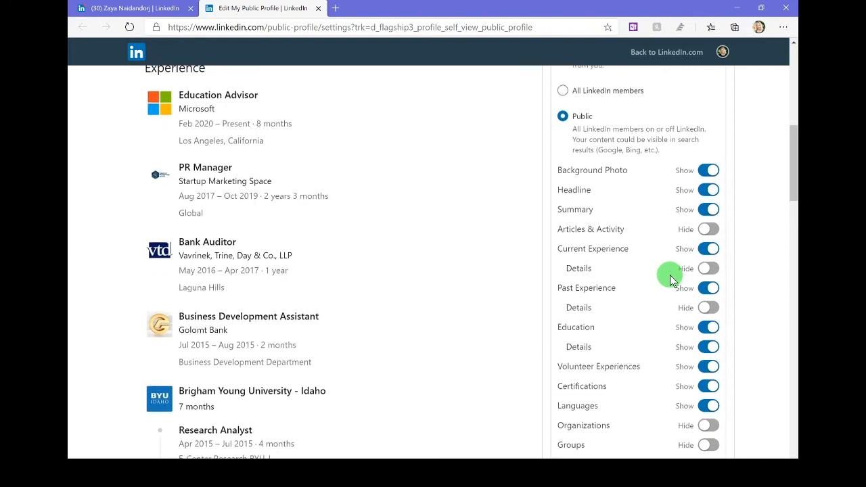
{"action": "scroll", "coordinate": [628, 291], "scroll_direction": "up", "scroll_amount": 1}
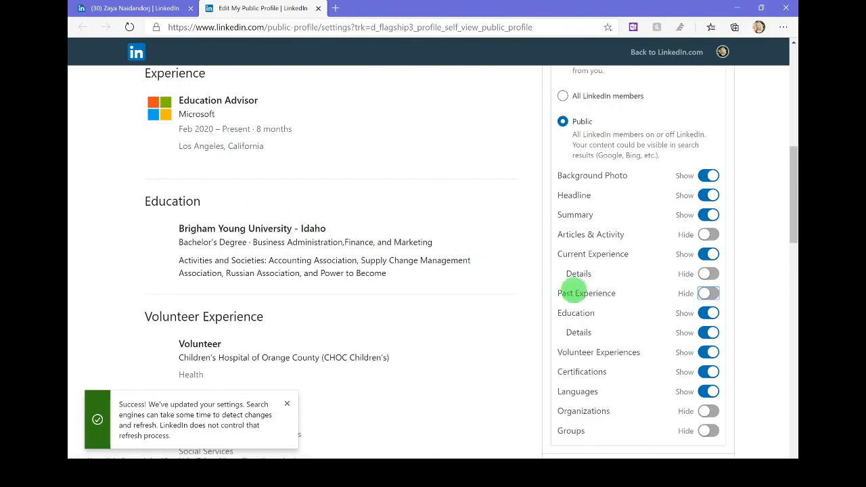
{"action": "left_click", "coordinate": [704, 294]}
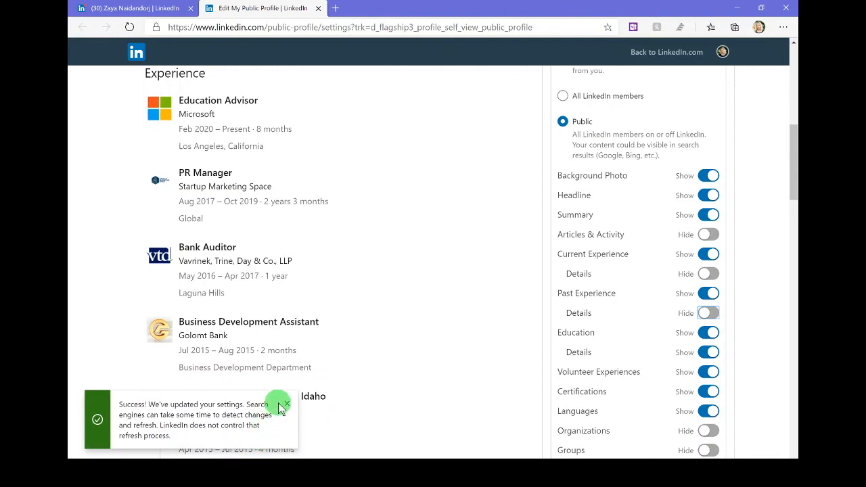
{"action": "left_click", "coordinate": [287, 407]}
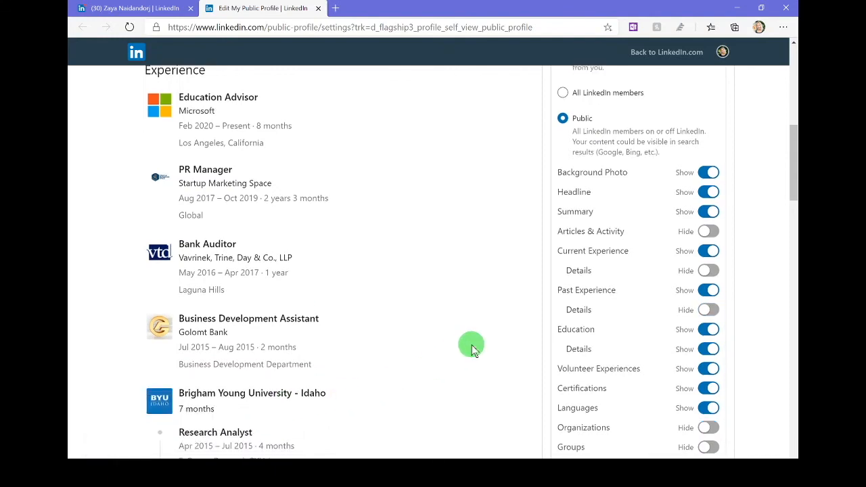
- Look over the public profile preview and the remaining settings down to the Public Profile badge section
{"action": "scroll", "coordinate": [473, 350], "scroll_direction": "down", "scroll_amount": 1}
{"action": "scroll", "coordinate": [473, 350], "scroll_direction": "down", "scroll_amount": 2}
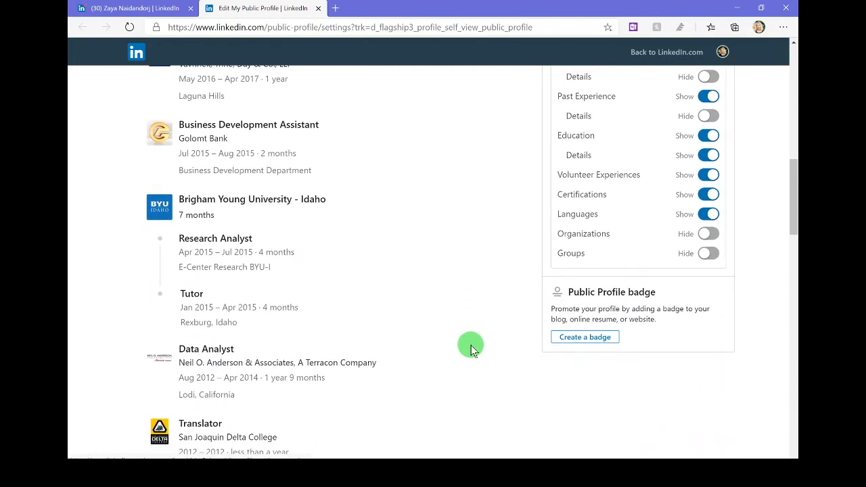
{"action": "scroll", "coordinate": [472, 349], "scroll_direction": "up", "scroll_amount": 5}
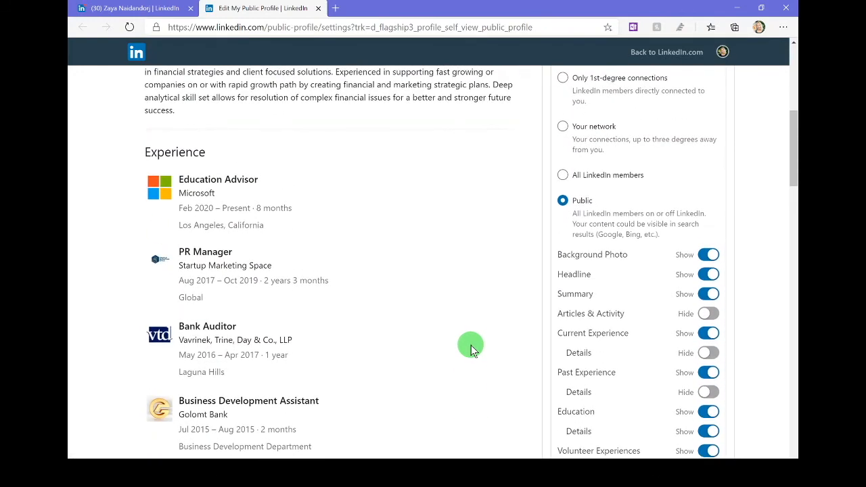
{"action": "scroll", "coordinate": [536, 311], "scroll_direction": "up", "scroll_amount": 6}
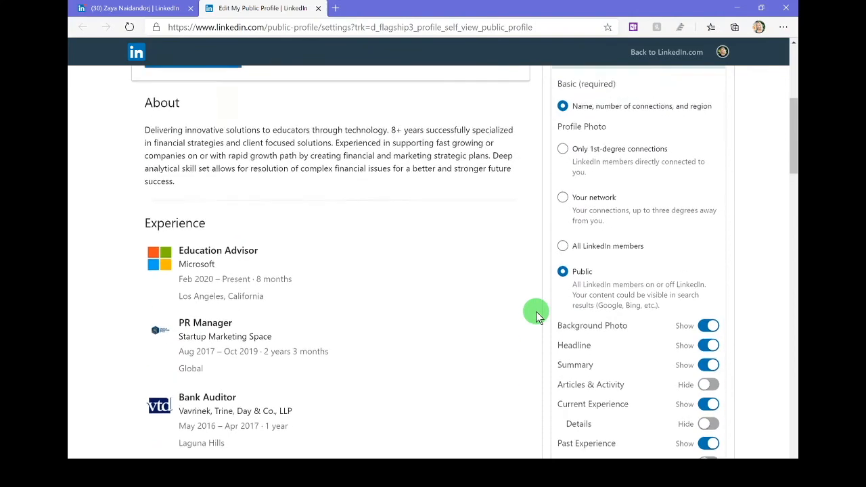